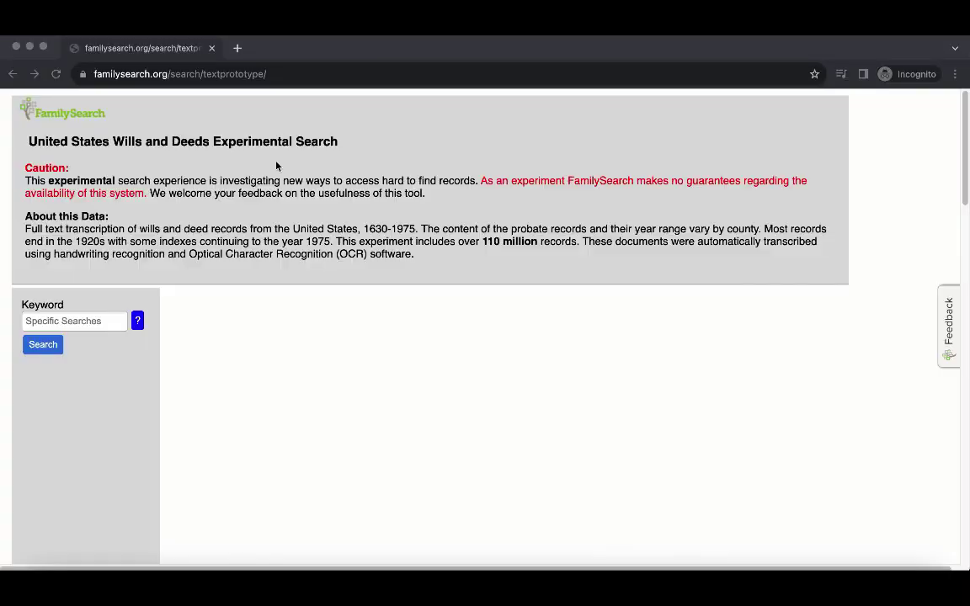
# Show the help examples explaining how to write specific keyword searches.
pyautogui.click(82, 321)
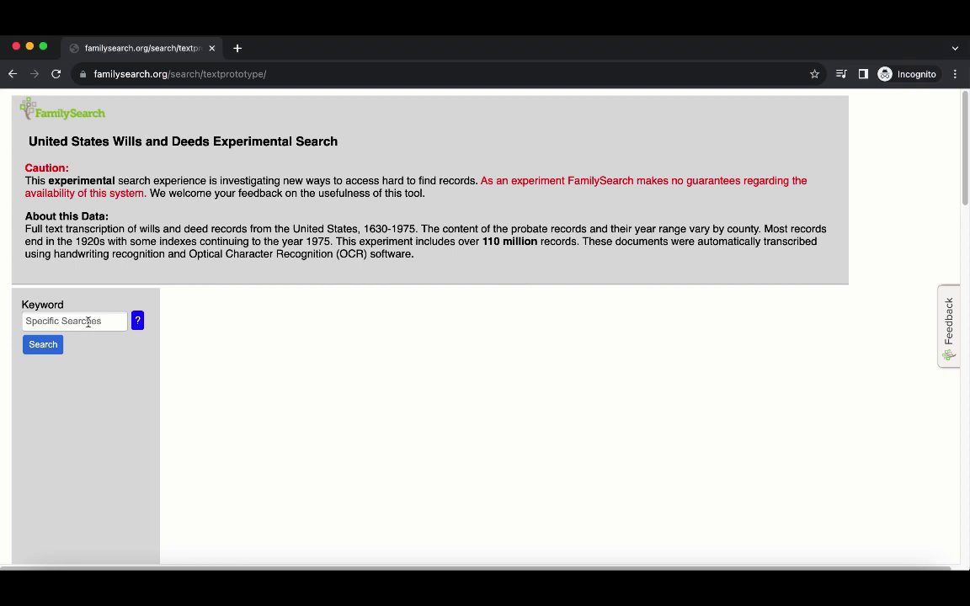
pyautogui.click(87, 322)
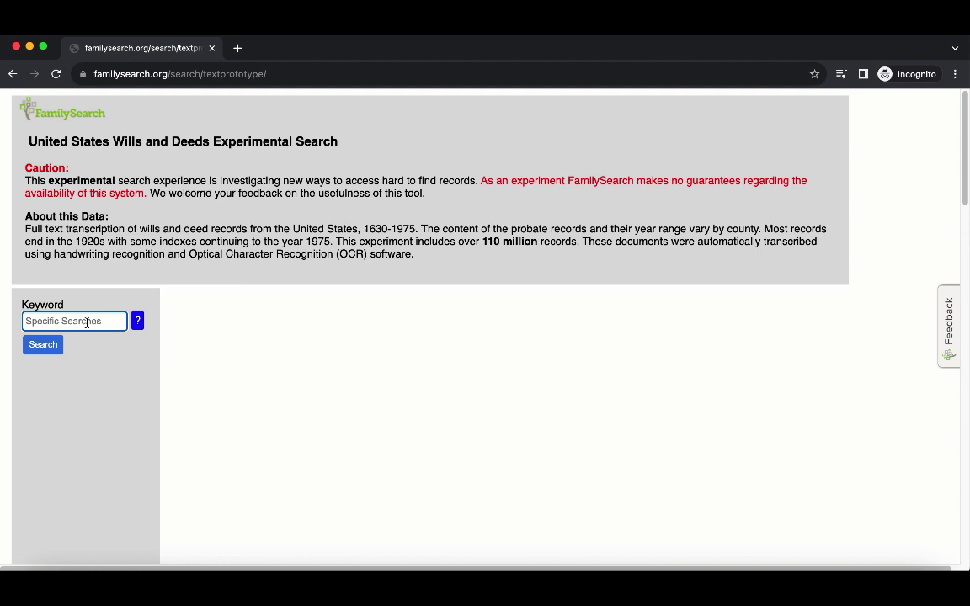
pyautogui.click(139, 324)
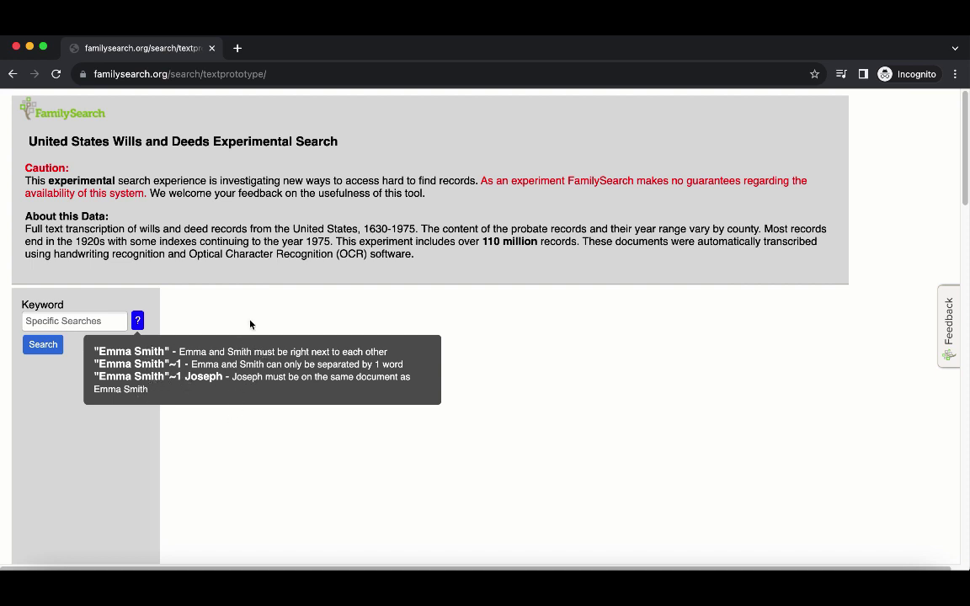
# Search the wills and deeds records for the keyword West, and close the keyword help.
pyautogui.click(80, 320)
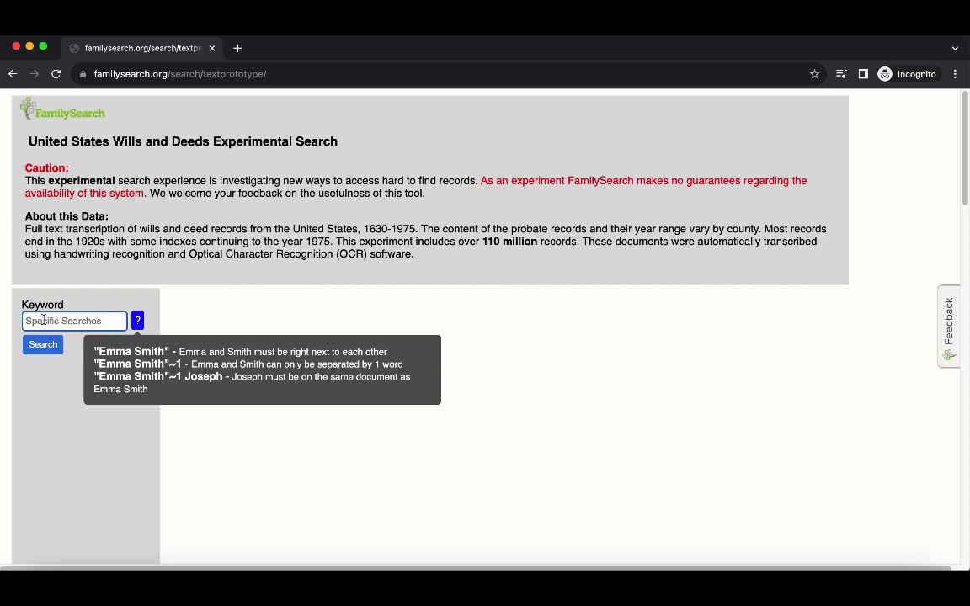
pyautogui.write('West')
pyautogui.click(48, 346)
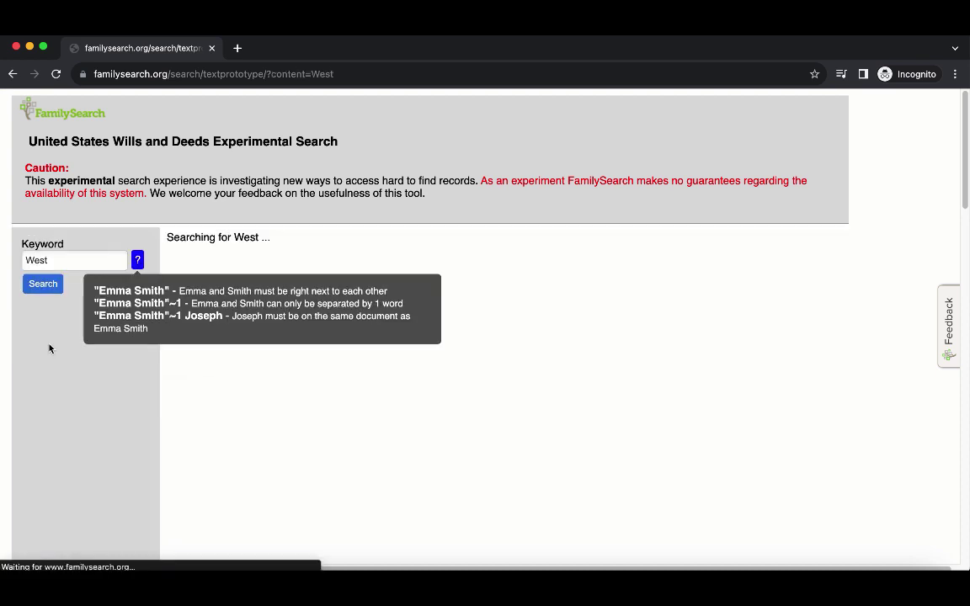
pyautogui.click(137, 261)
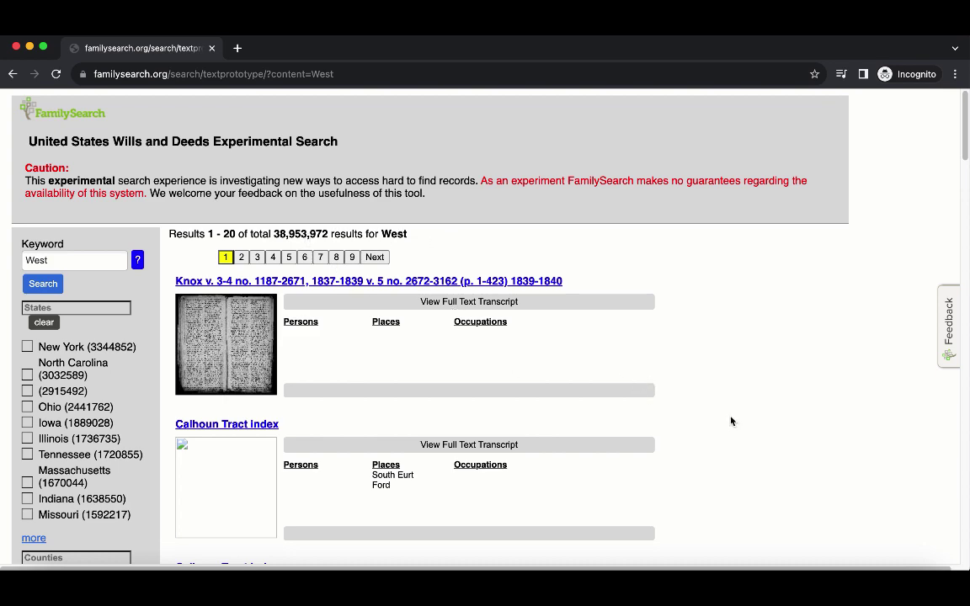
# Look over the results for West and the available state, county, record type and year filters.
pyautogui.scroll(-5, 732, 422)
pyautogui.scroll(5, 732, 390)
pyautogui.scroll(-3, 227, 382)
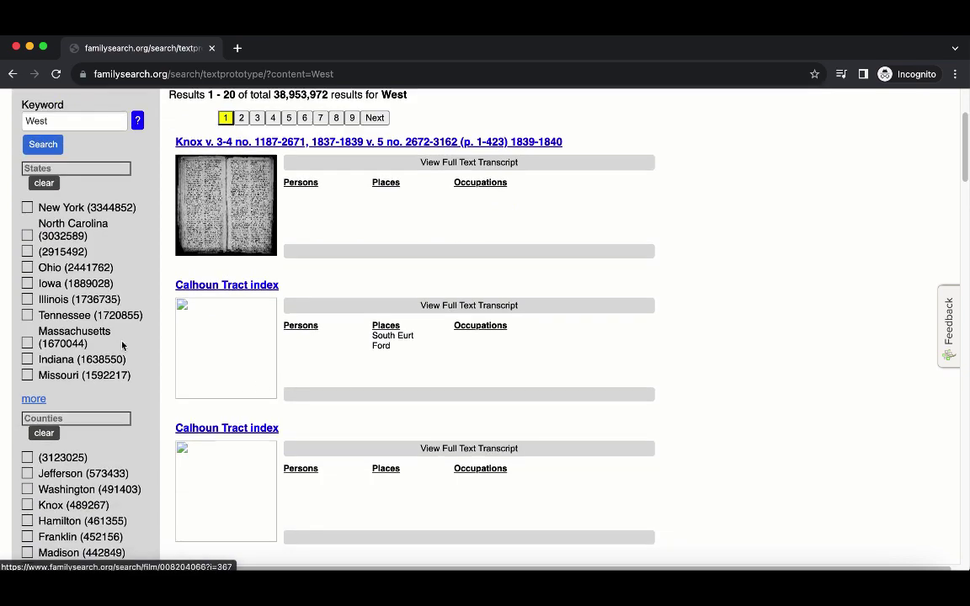
pyautogui.scroll(-3, 108, 312)
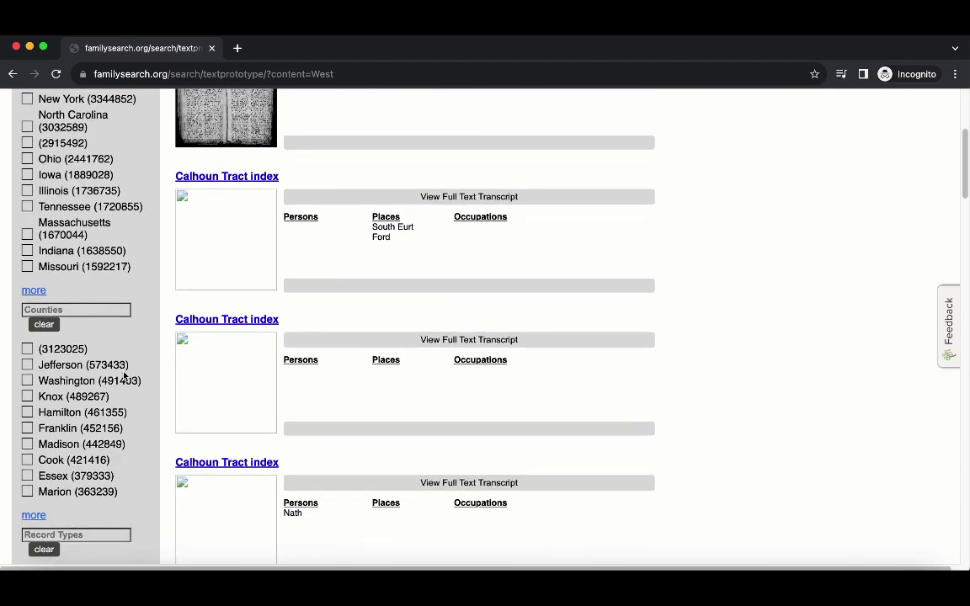
pyautogui.scroll(-5, 124, 376)
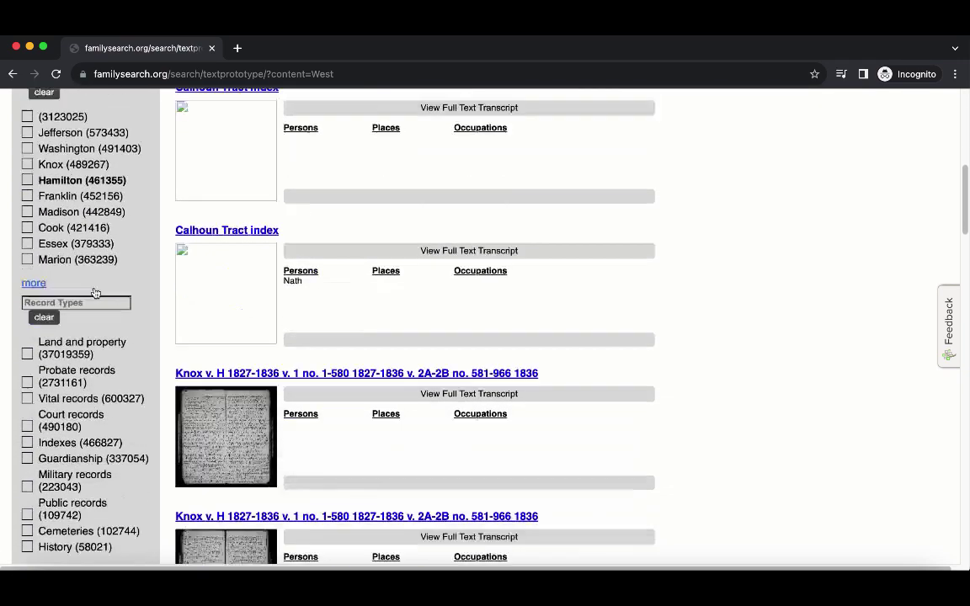
pyautogui.scroll(-5, 96, 292)
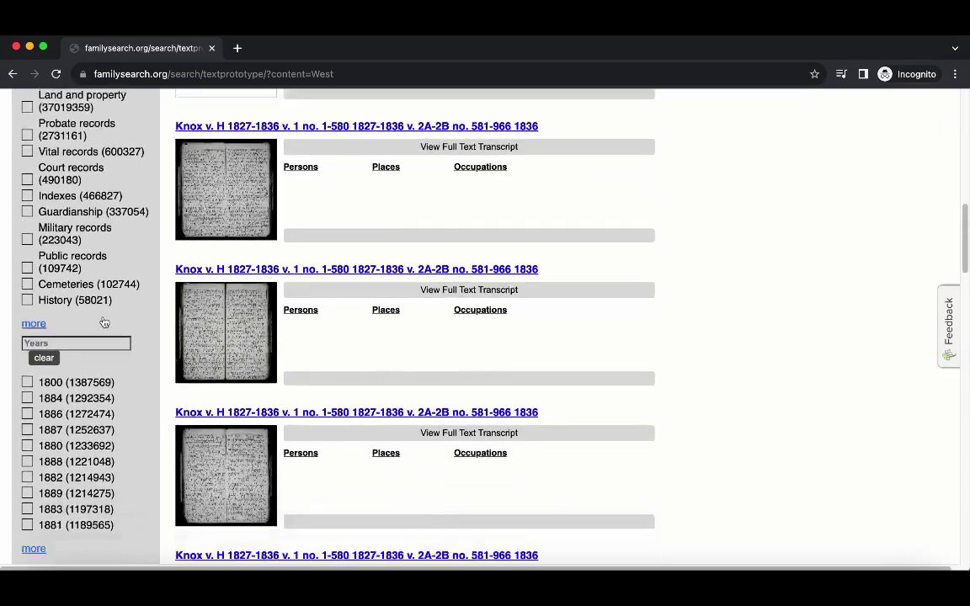
pyautogui.scroll(-3, 103, 322)
pyautogui.scroll(10, 109, 321)
pyautogui.scroll(-1, 116, 370)
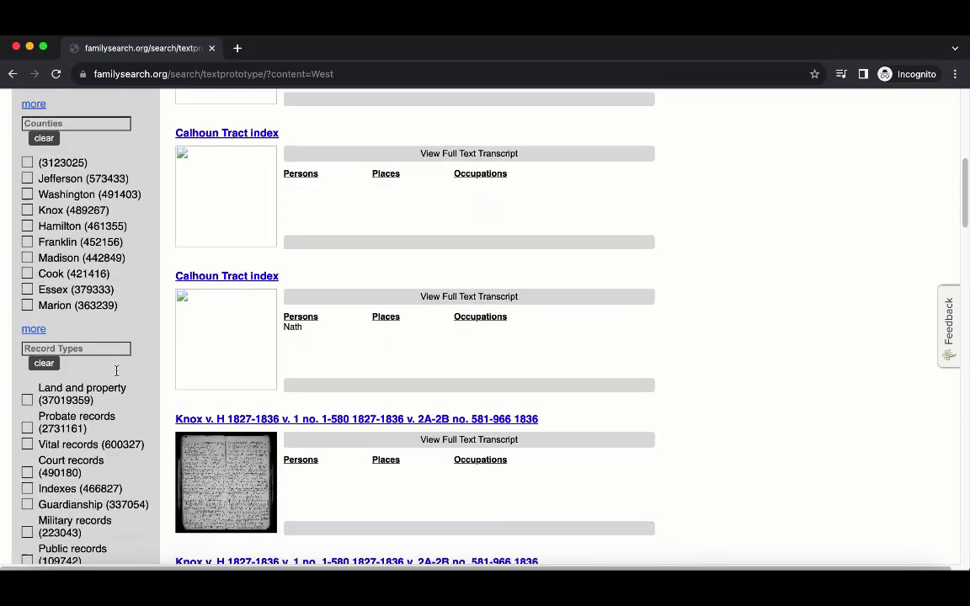
pyautogui.scroll(8, 117, 371)
pyautogui.scroll(-1, 50, 482)
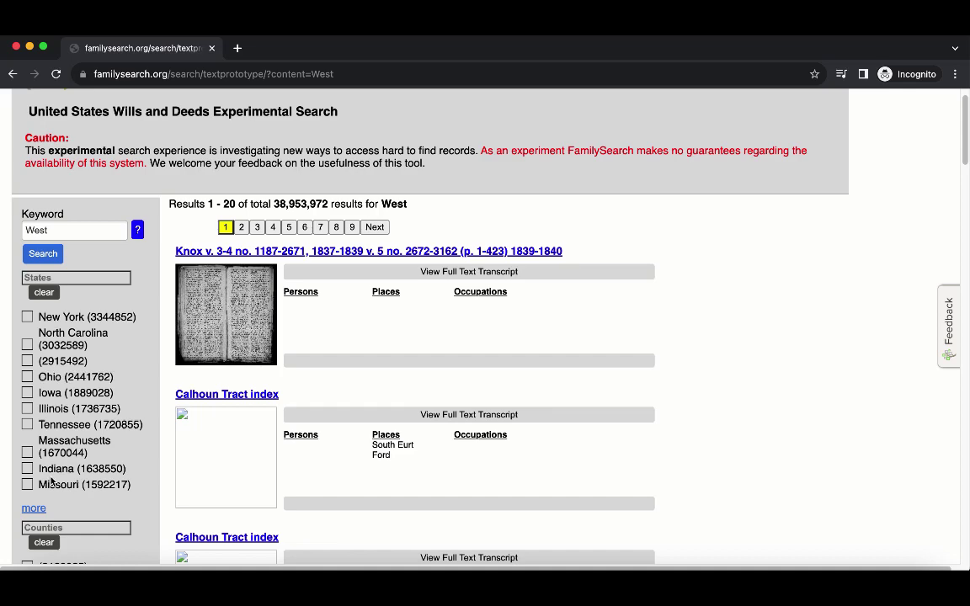
# Expand the list of states and limit the results to Georgia.
pyautogui.click(34, 508)
pyautogui.scroll(-3, 121, 421)
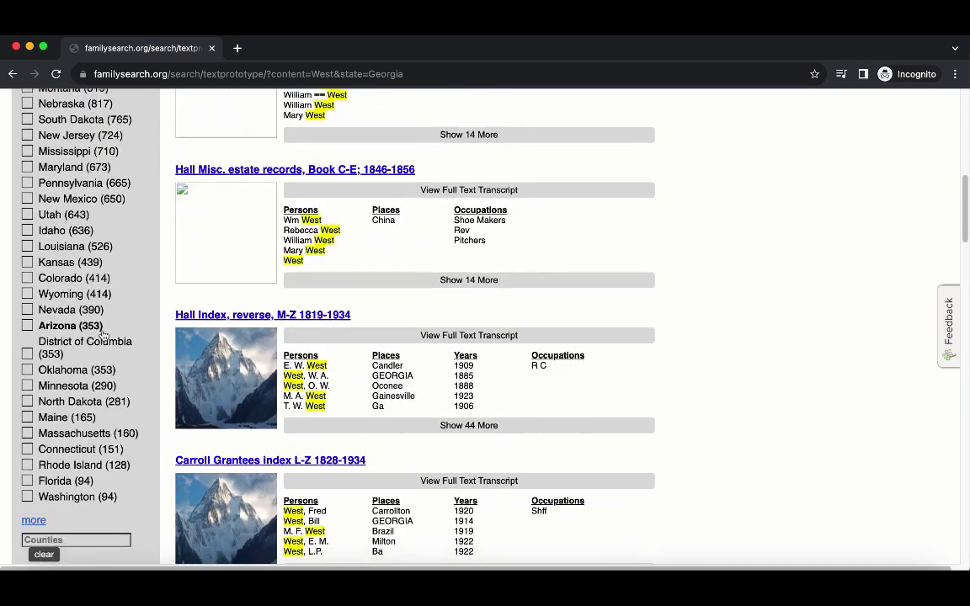
# Expand the list of counties, find Forsyth in it and limit the results to that county.
pyautogui.scroll(-7, 102, 335)
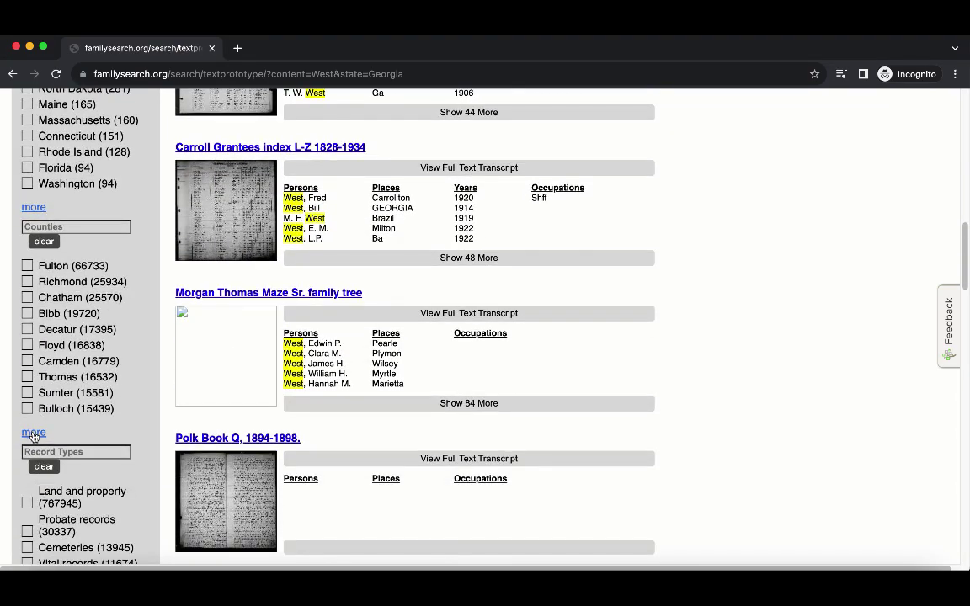
pyautogui.click(34, 434)
pyautogui.scroll(-4, 140, 303)
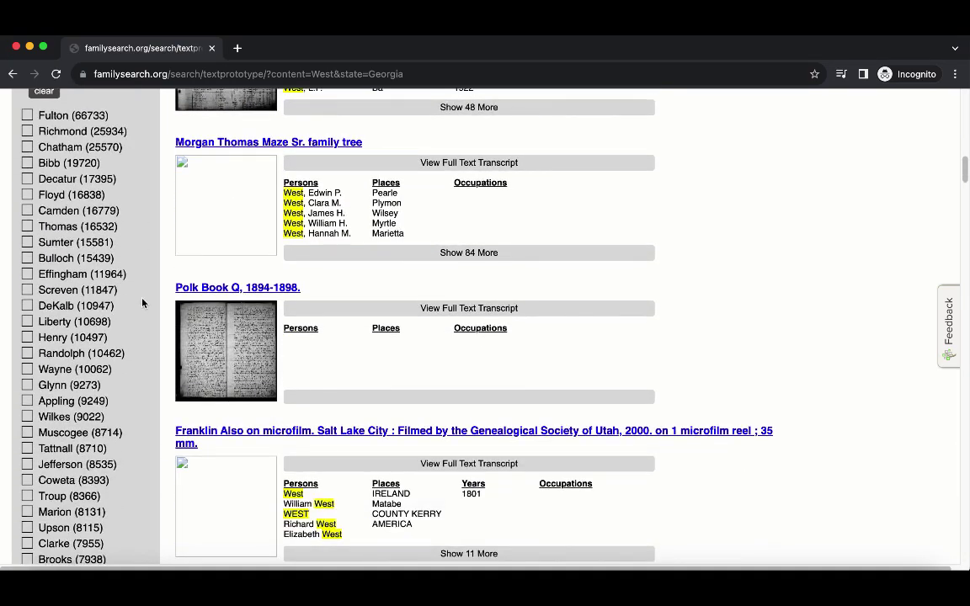
pyautogui.press('super+f')
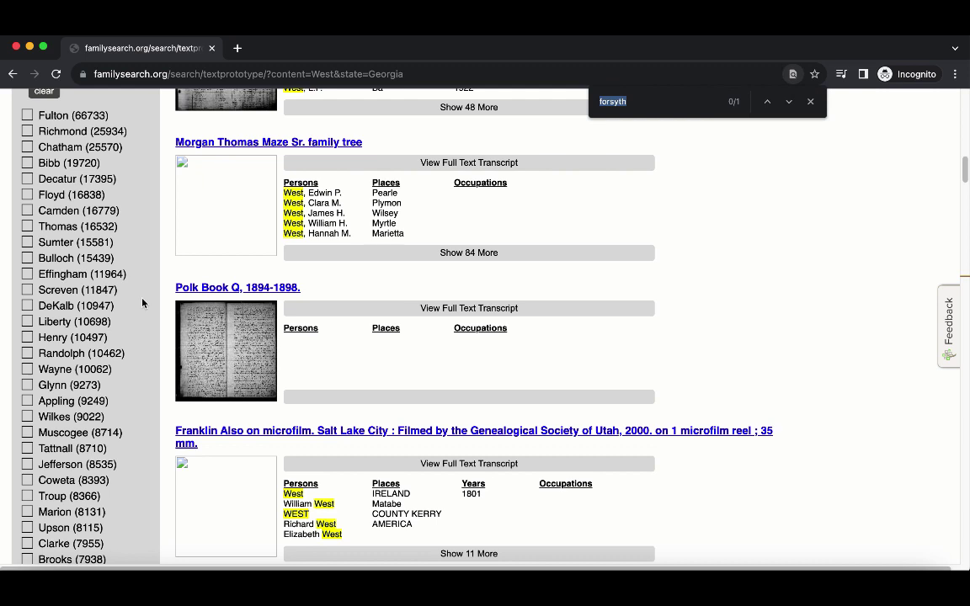
pyautogui.write('forsyth')
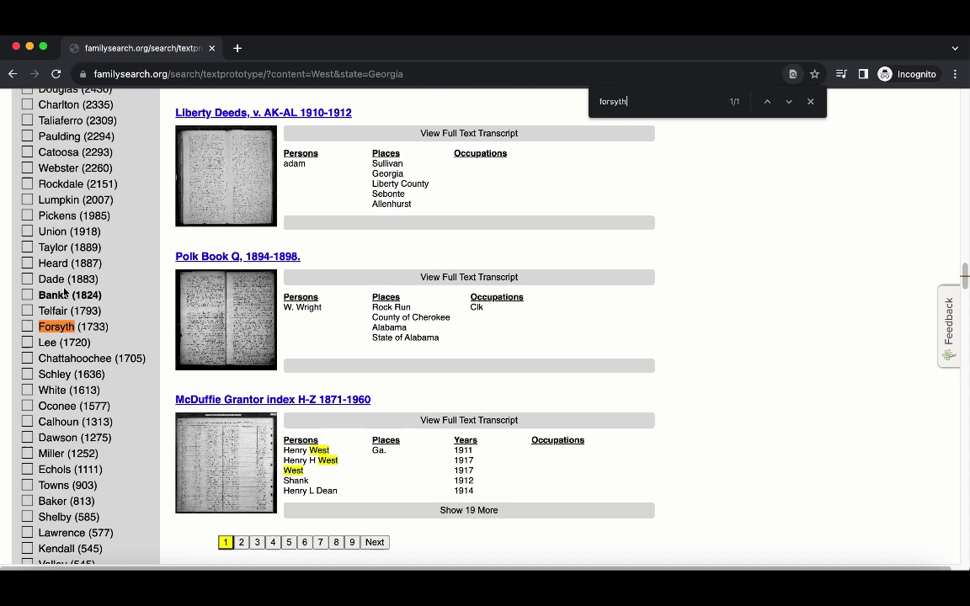
pyautogui.click(28, 327)
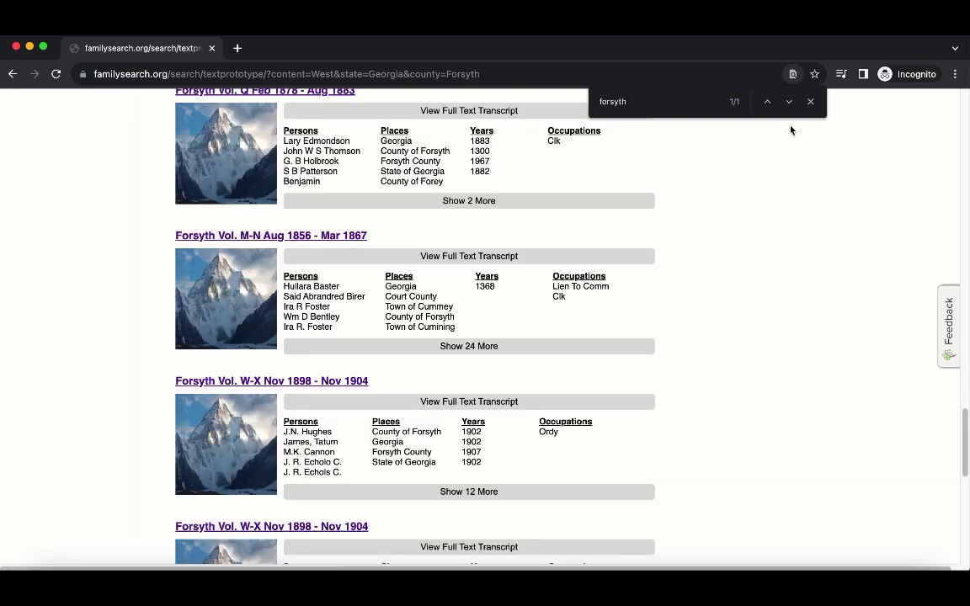
pyautogui.click(810, 101)
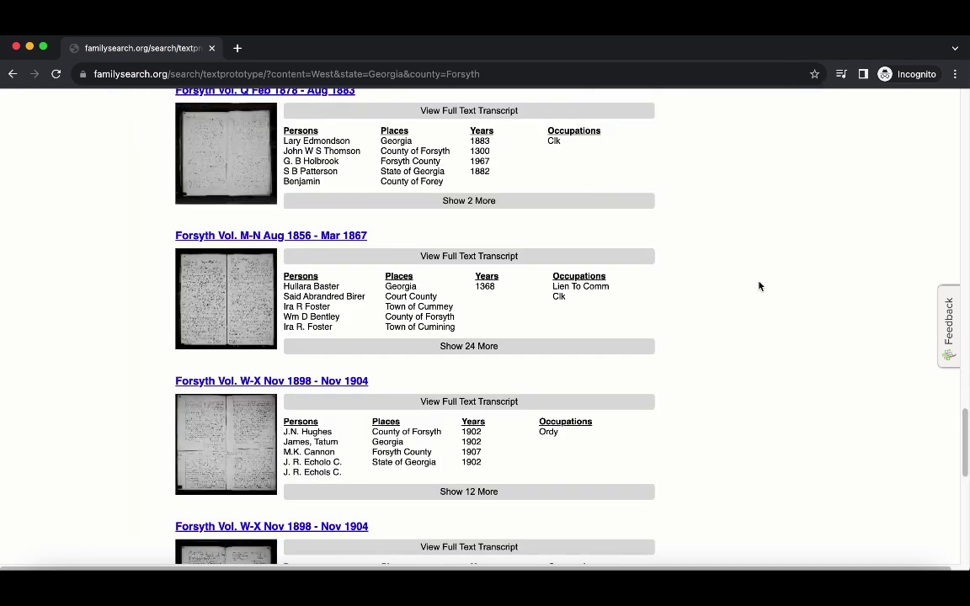
# Find "west" within the Forsyth results page and go through its matches down to the Forsyth Vol. M-N Aug 1856 - Mar 1867 record.
pyautogui.scroll(12, 781, 296)
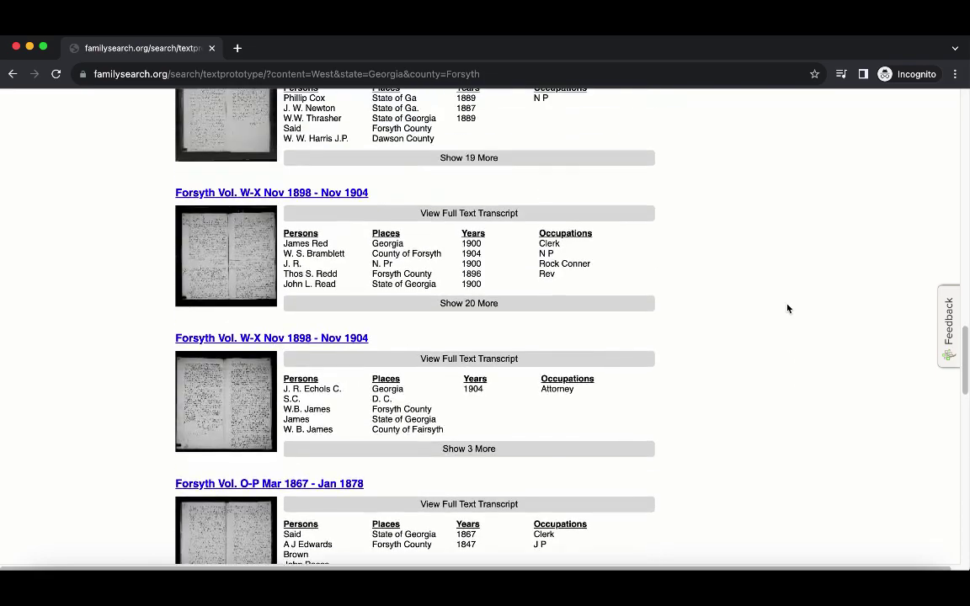
pyautogui.scroll(5, 788, 311)
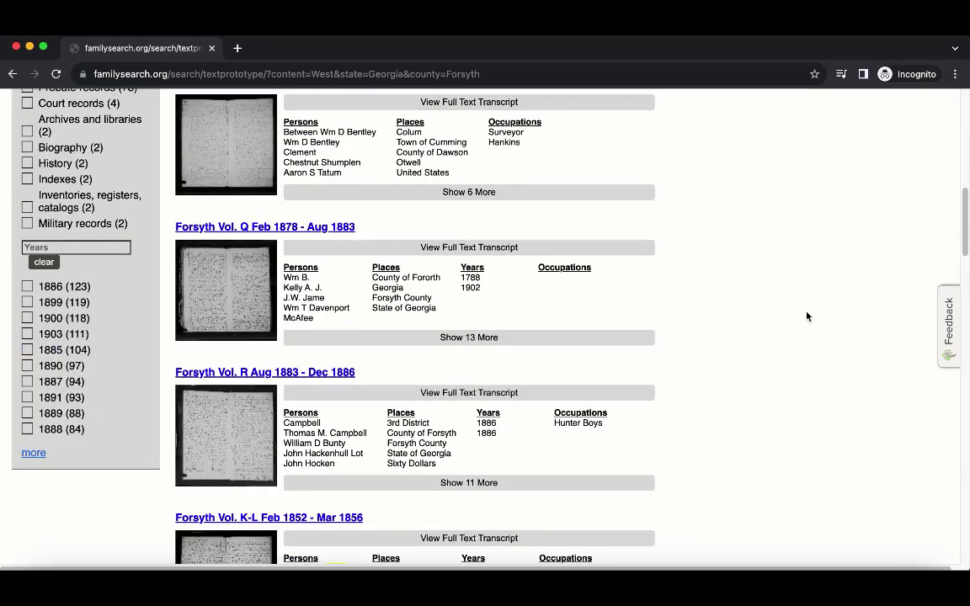
pyautogui.scroll(10, 807, 316)
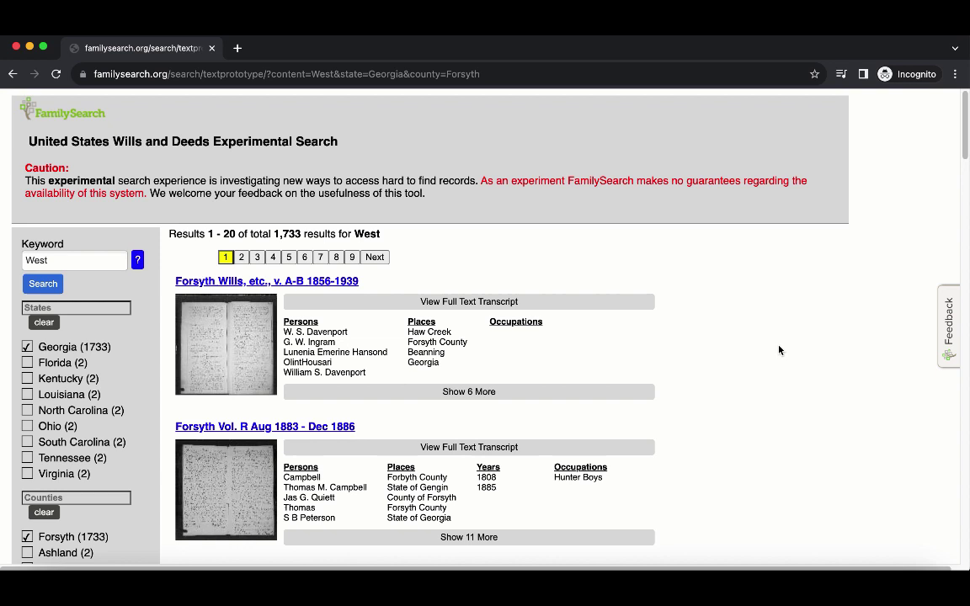
pyautogui.press('super+f')
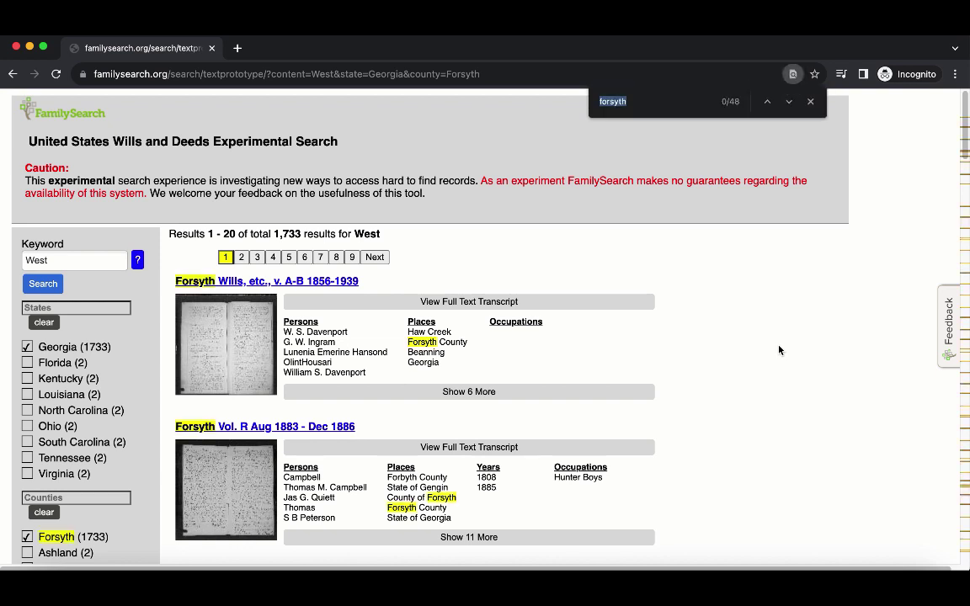
pyautogui.write('west')
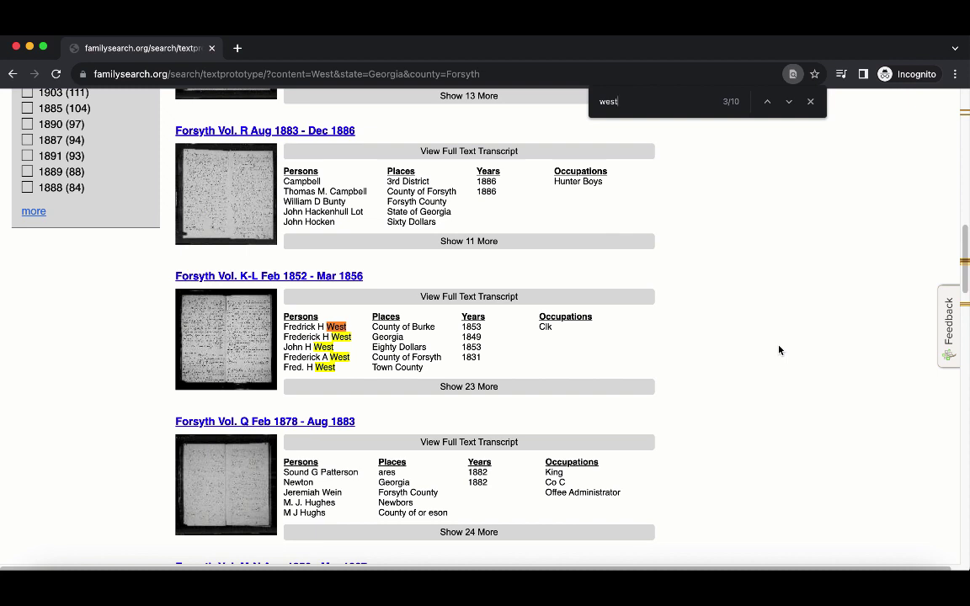
pyautogui.press('Return')
pyautogui.press('Return')
pyautogui.press('Return')
pyautogui.press('Return')
pyautogui.press('Return')
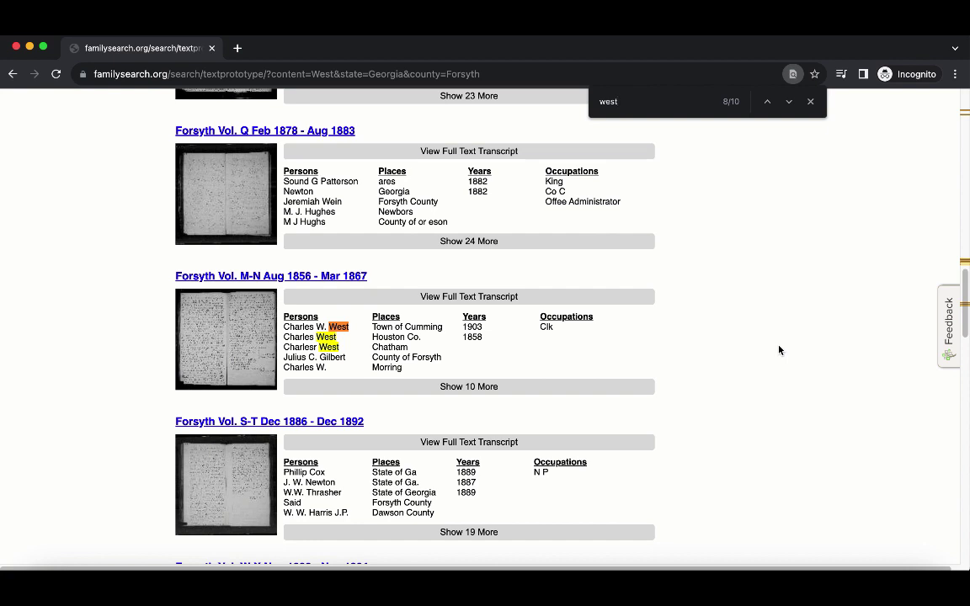
pyautogui.press('Escape')
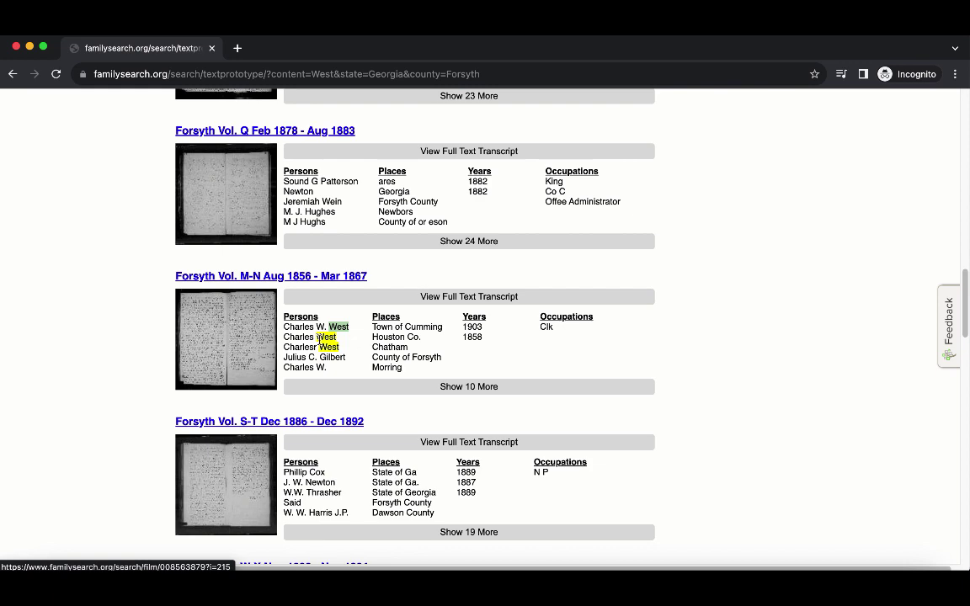
# Read through the full text transcript of the Forsyth Vol. M-N Aug 1856 - Mar 1867 record, and close it.
pyautogui.click(466, 300)
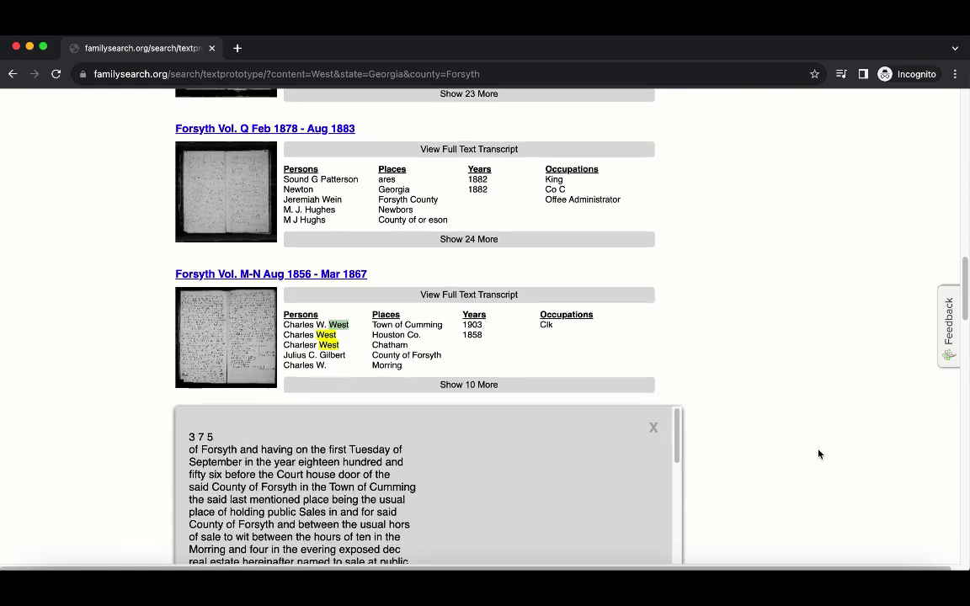
pyautogui.scroll(-3, 789, 433)
pyautogui.scroll(-5, 485, 396)
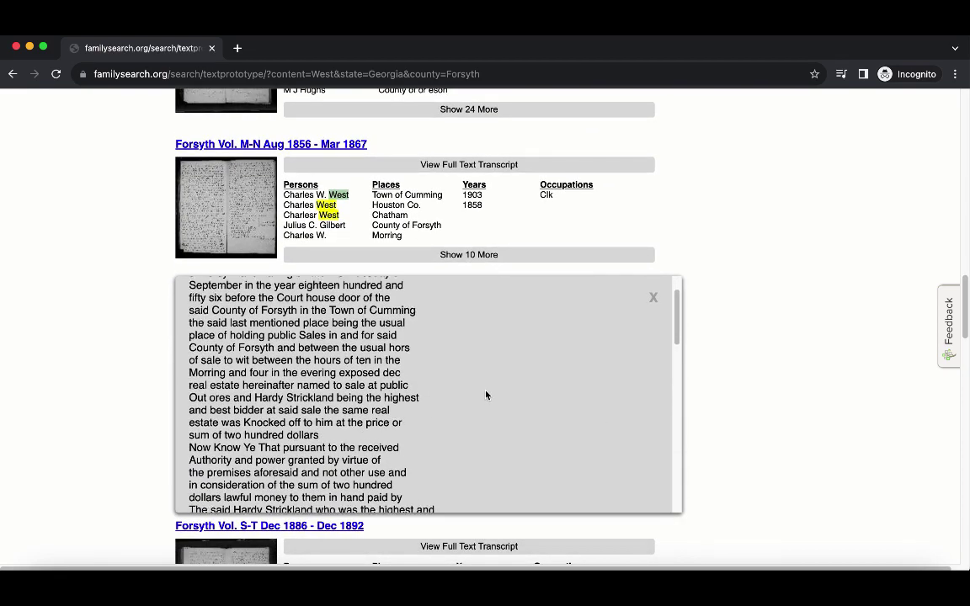
pyautogui.scroll(-5, 485, 396)
pyautogui.scroll(10, 485, 396)
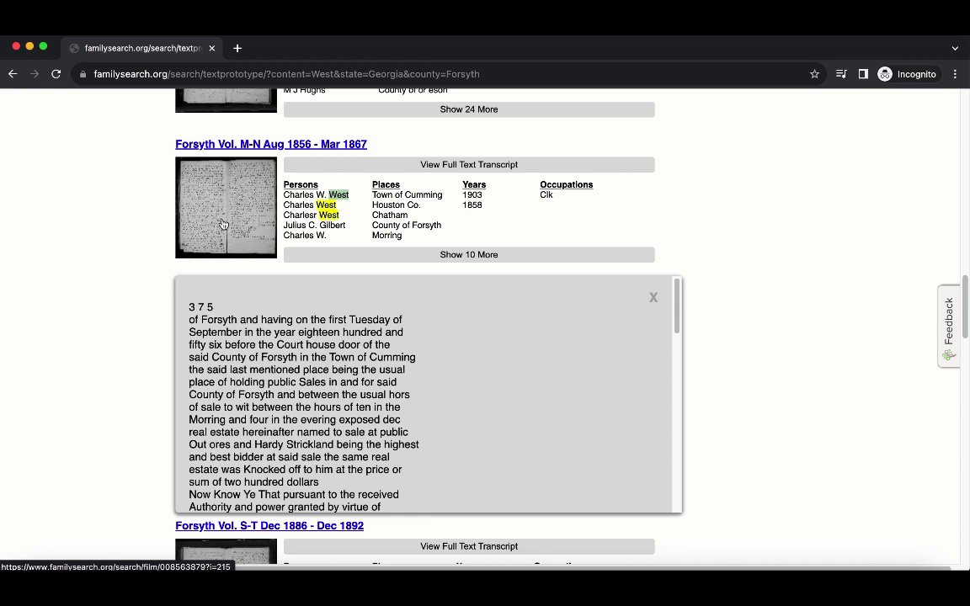
pyautogui.click(468, 165)
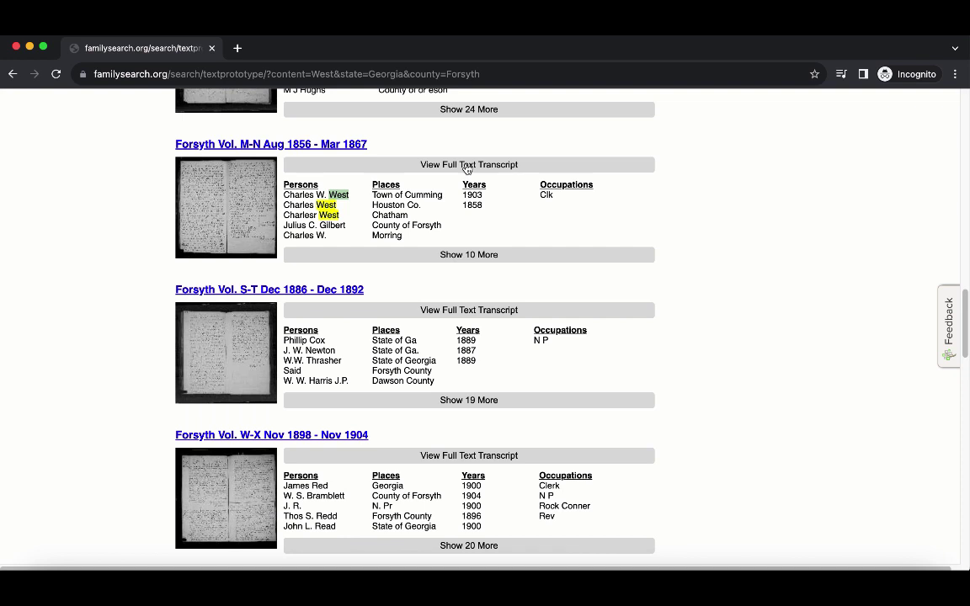
# Open the Forsyth Vol. M-N Aug 1856 - Mar 1867 document image in a new tab and examine its highlighted West mentions.
pyautogui.rightClick(264, 149)
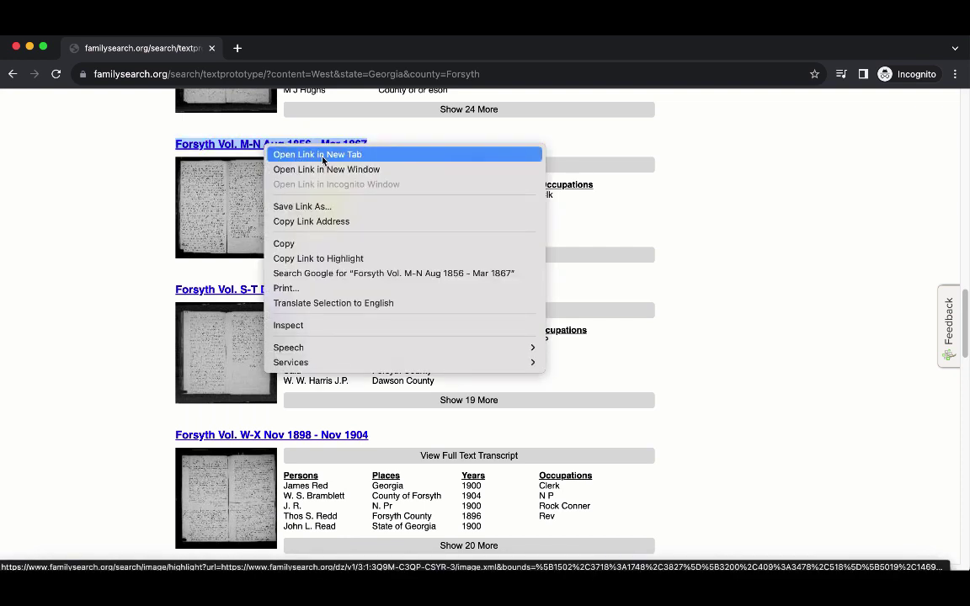
pyautogui.click(699, 227)
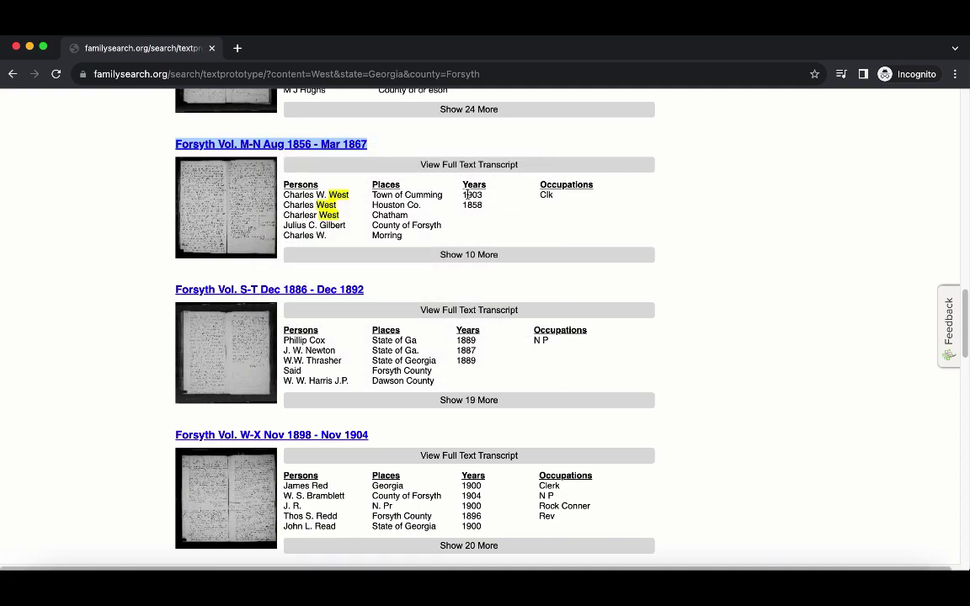
pyautogui.click(386, 164)
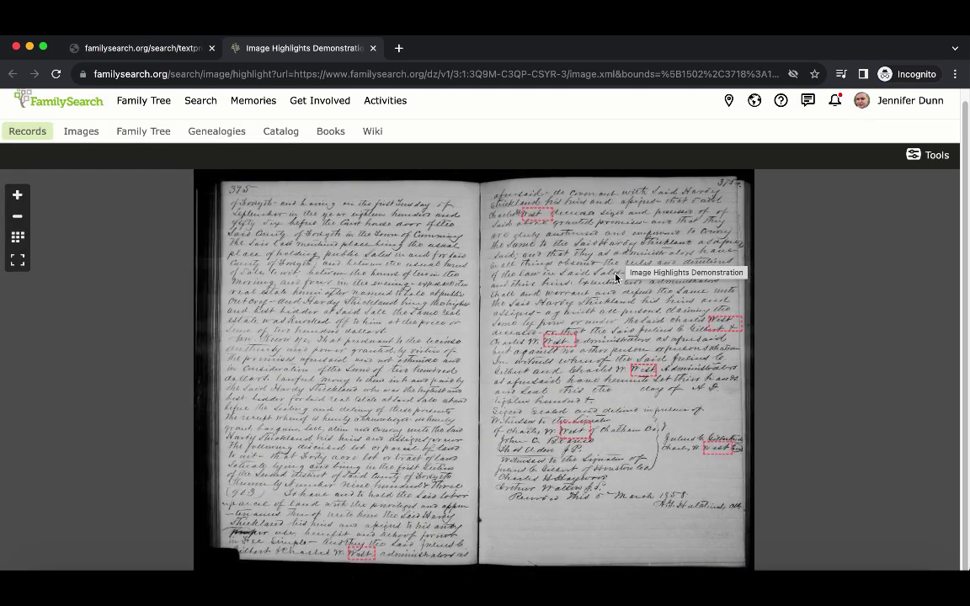
pyautogui.scroll(1, 615, 275)
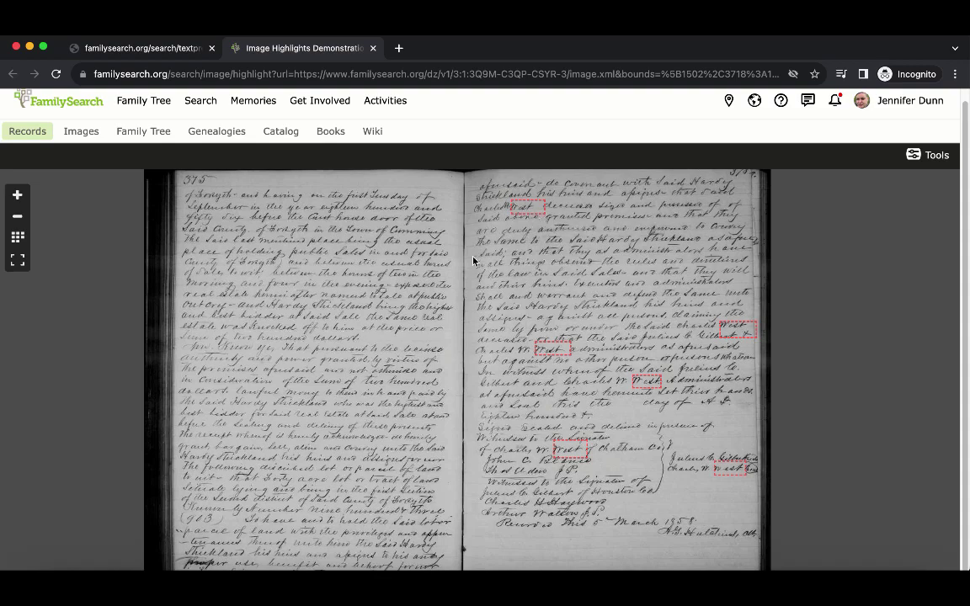
pyautogui.scroll(-2, 572, 269)
pyautogui.hscroll(2, 573, 270)
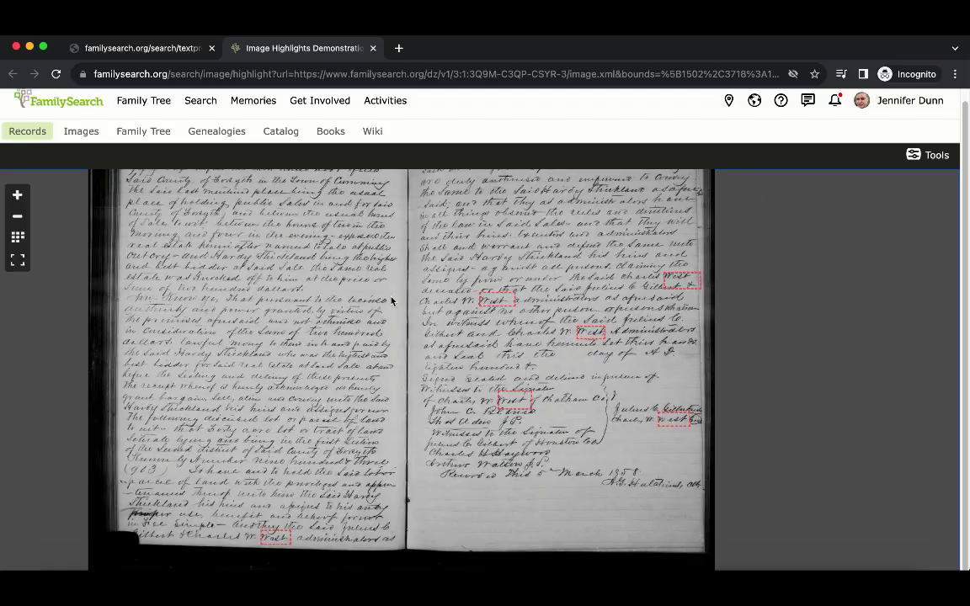
# Examine the deed image up close, from the highlighted West mentions down to the witness signatures and recording date, and close the image.
pyautogui.scroll(2, 386, 364)
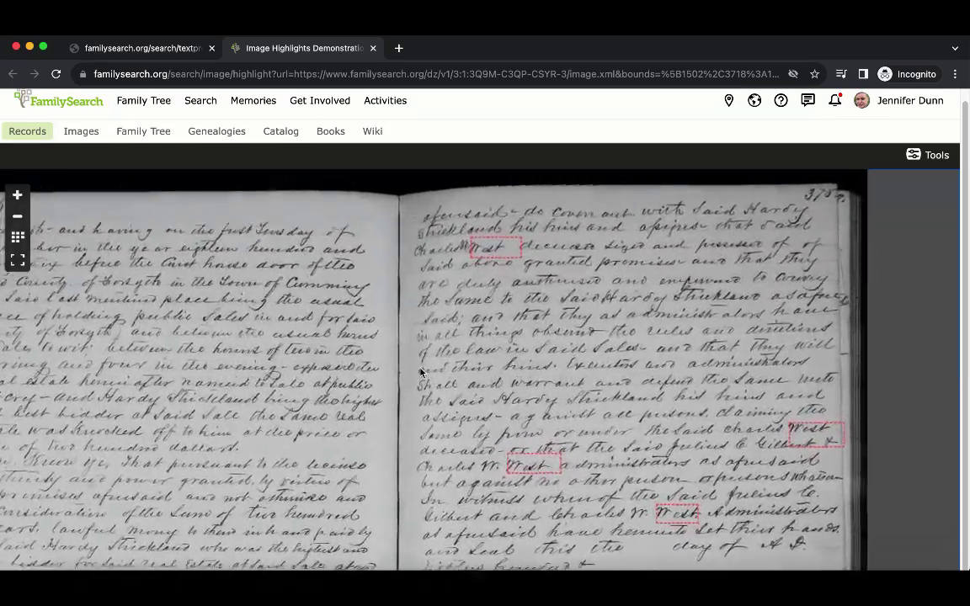
pyautogui.scroll(2, 590, 300)
pyautogui.scroll(1, 601, 333)
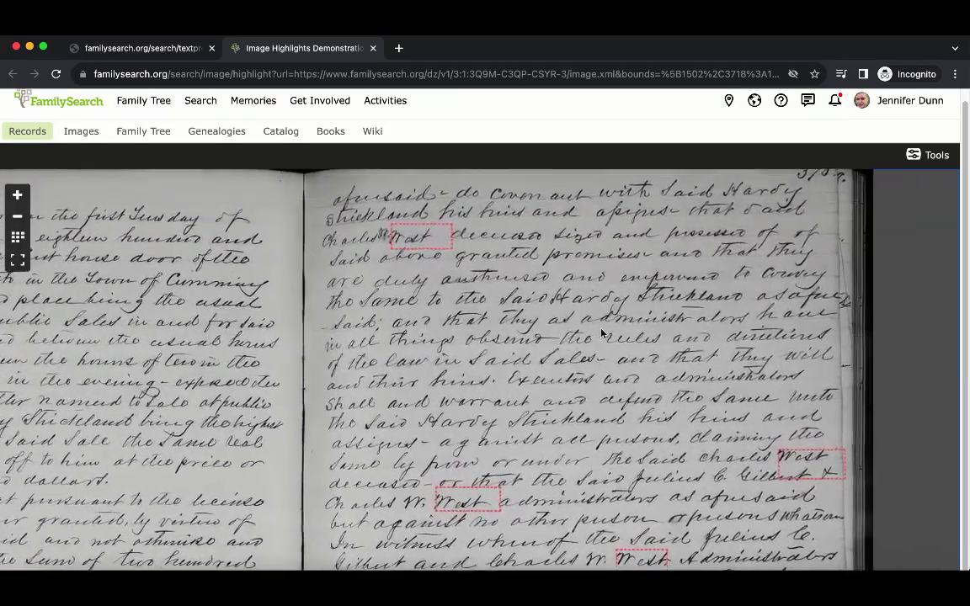
pyautogui.scroll(-10, 533, 391)
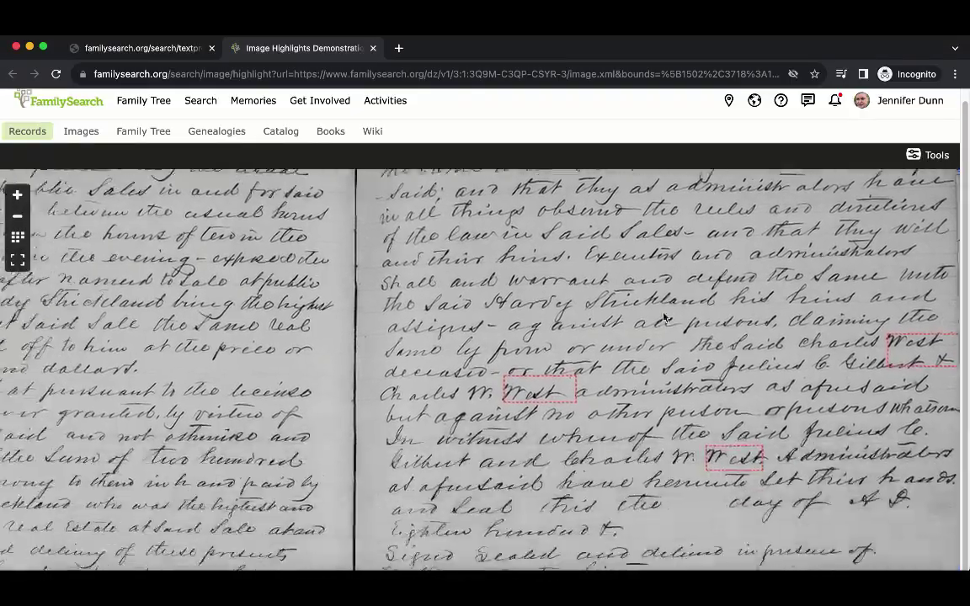
pyautogui.scroll(-5, 658, 404)
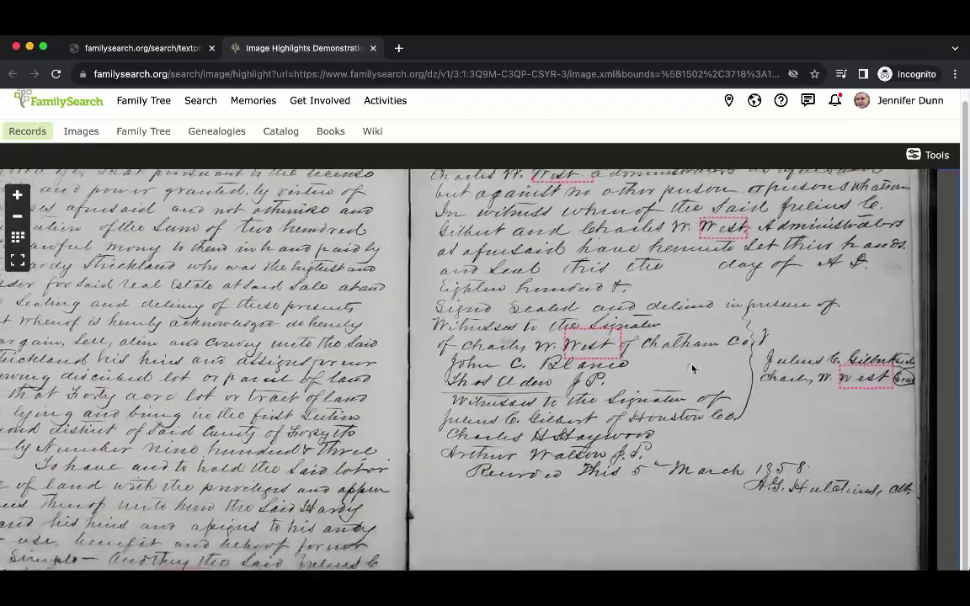
pyautogui.scroll(-1, 392, 363)
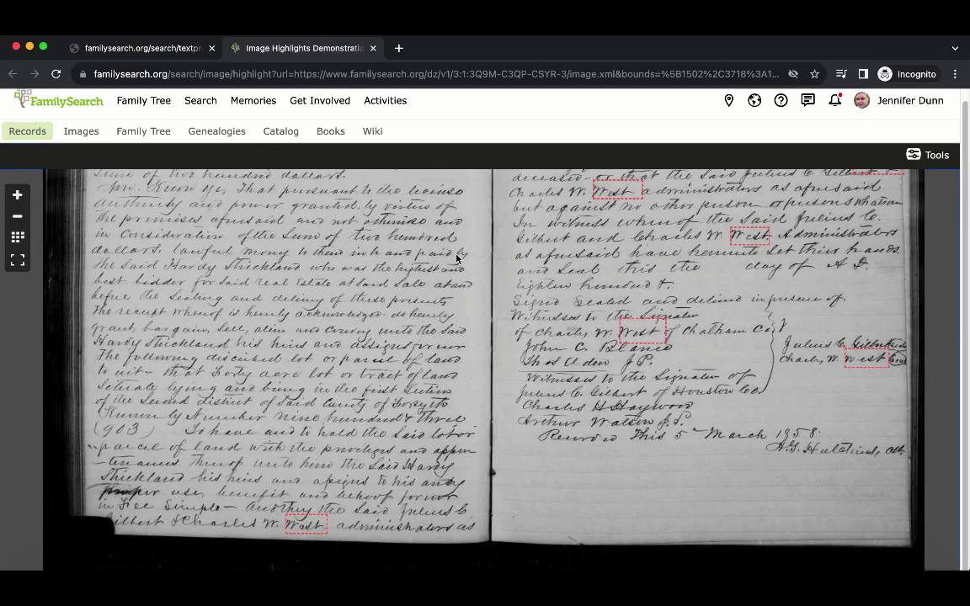
pyautogui.moveTo(413, 221); pyautogui.dragTo(445, 331)
pyautogui.scroll(2, 444, 331)
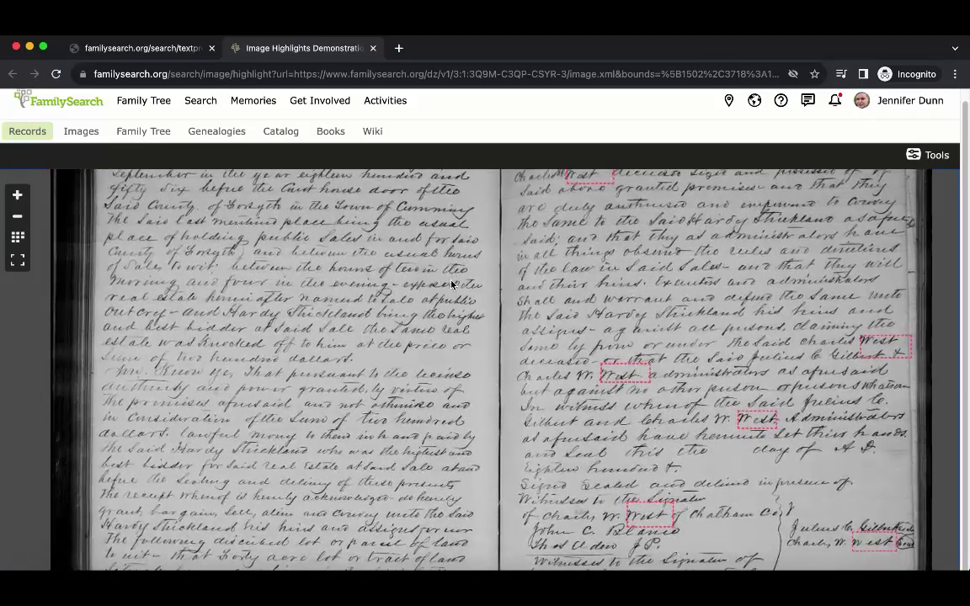
pyautogui.press('super+w')
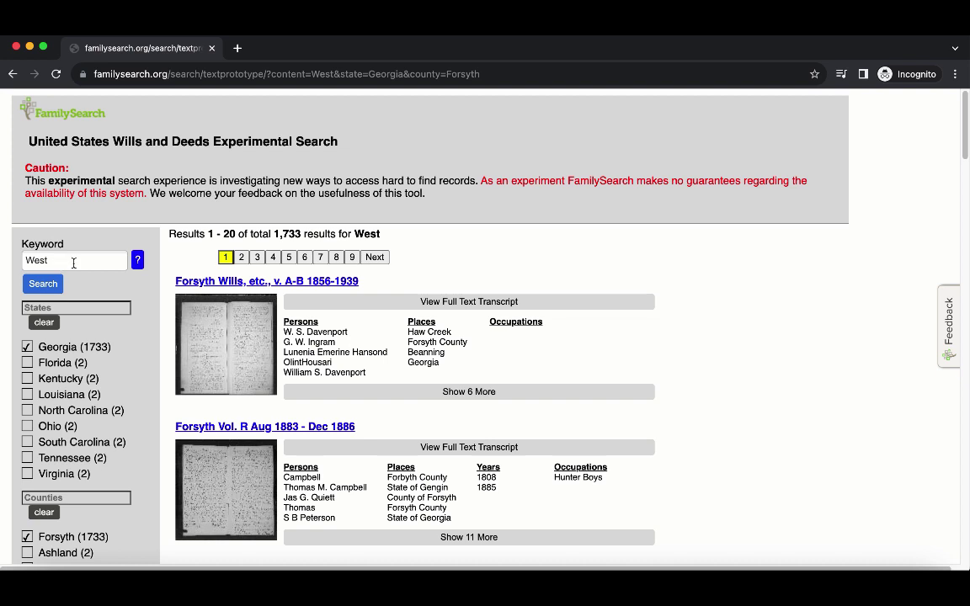
# Search the wills and deeds for the keyword 301 and limit the results to Georgia.
pyautogui.moveTo(80, 260); pyautogui.dragTo(13, 260)
pyautogui.write('301')
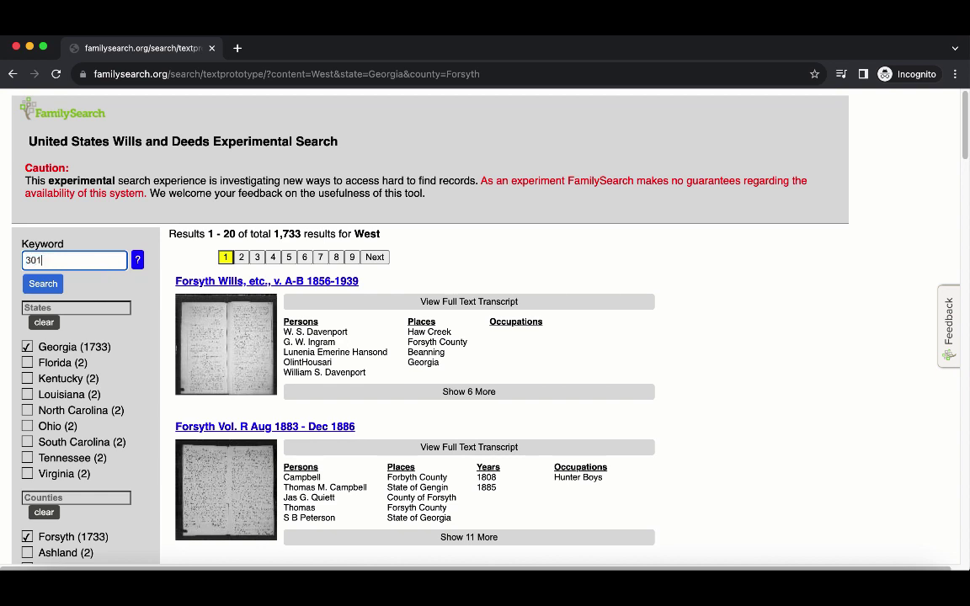
pyautogui.click(52, 287)
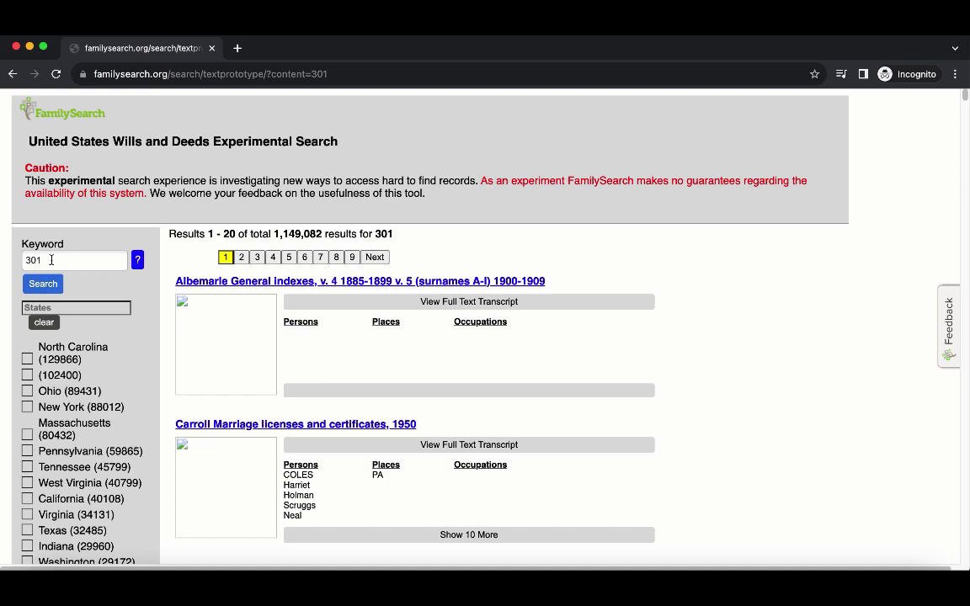
pyautogui.scroll(-3, 85, 446)
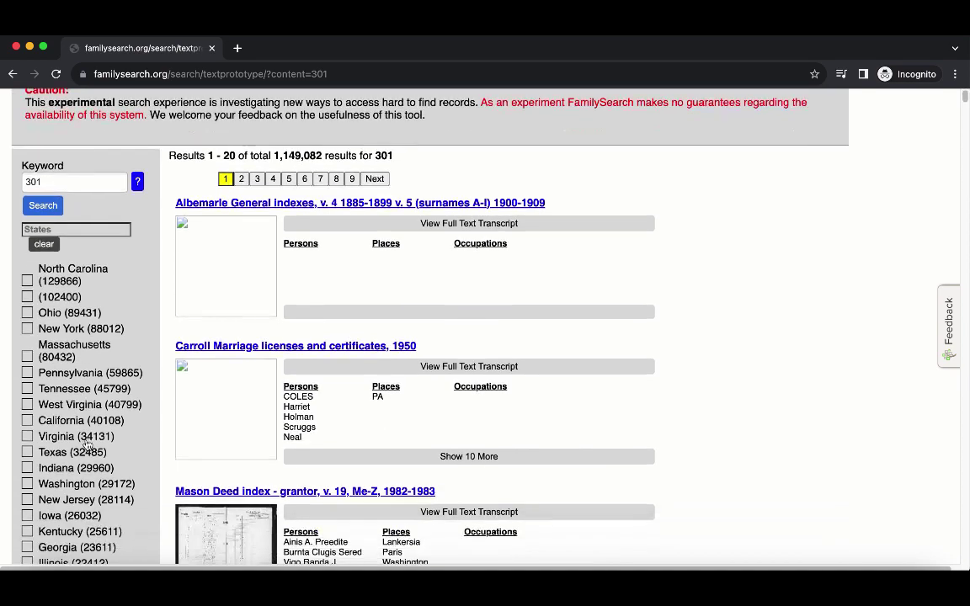
pyautogui.scroll(-2, 90, 454)
pyautogui.click(27, 428)
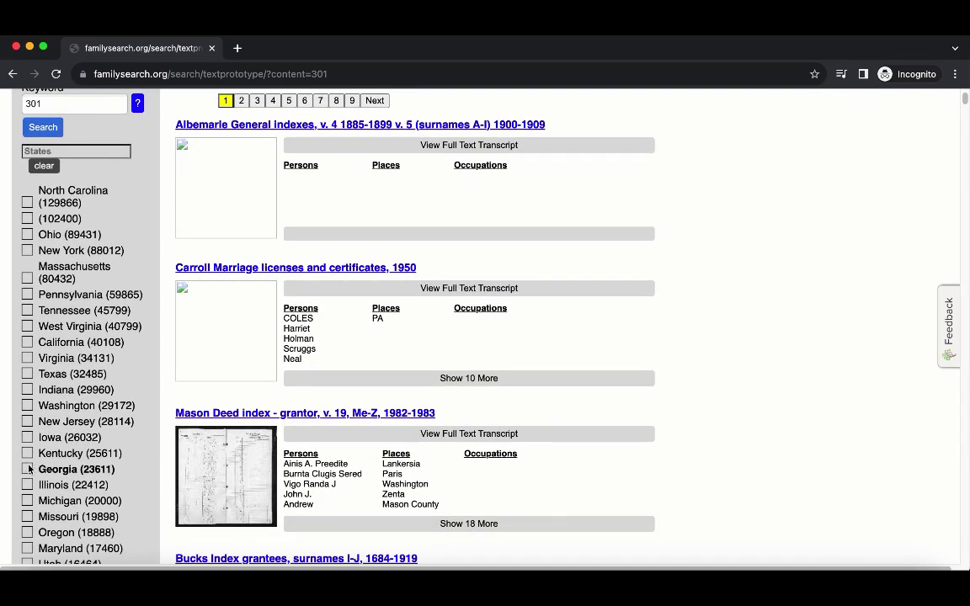
# Find "forsyth" in the Georgia results page, limit the results to Forsyth county, and close the page search.
pyautogui.scroll(-10, 99, 303)
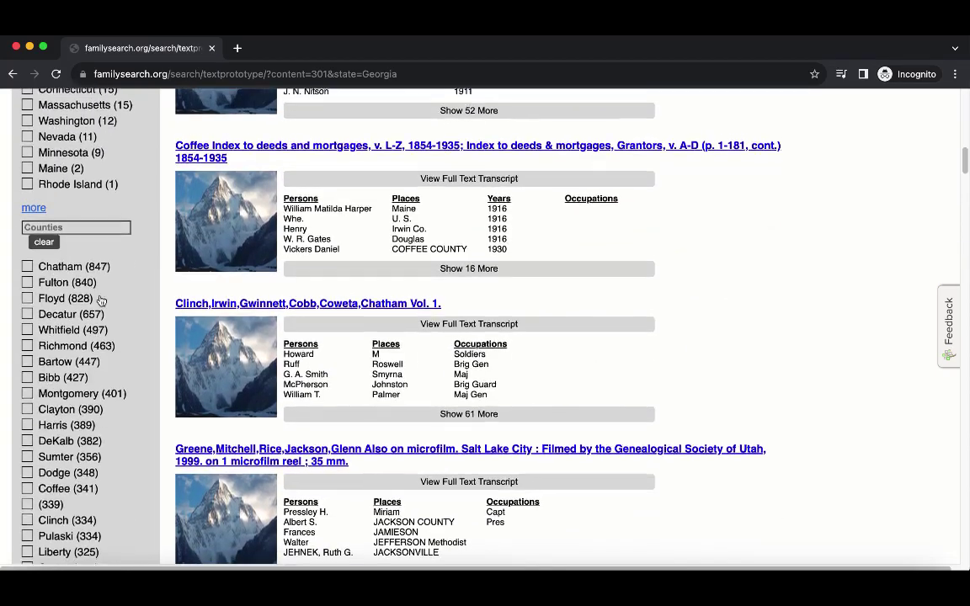
pyautogui.scroll(-5, 100, 341)
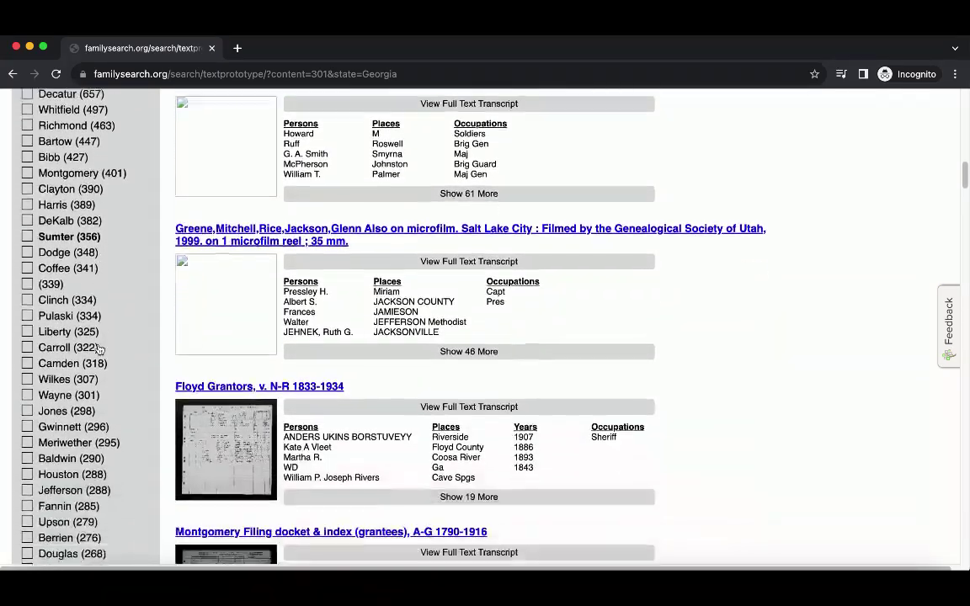
pyautogui.hotkey('ctrl', 'f')
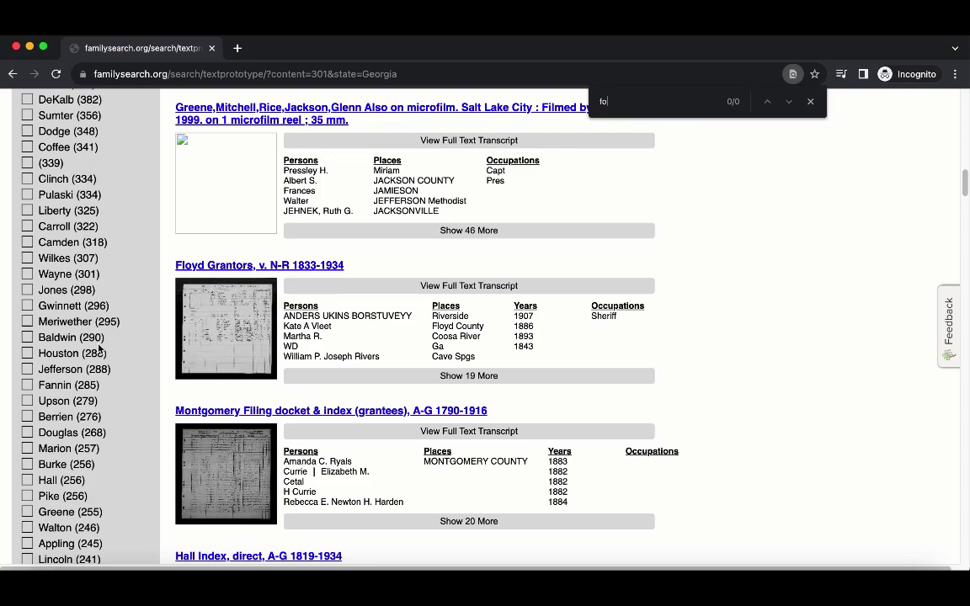
pyautogui.write('forsyth')
pyautogui.click(28, 327)
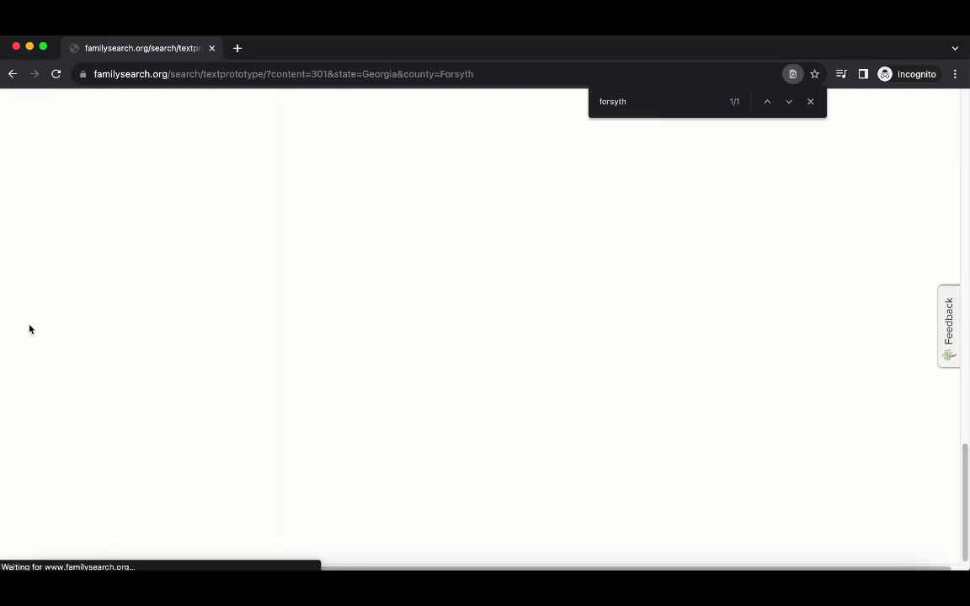
pyautogui.click(810, 101)
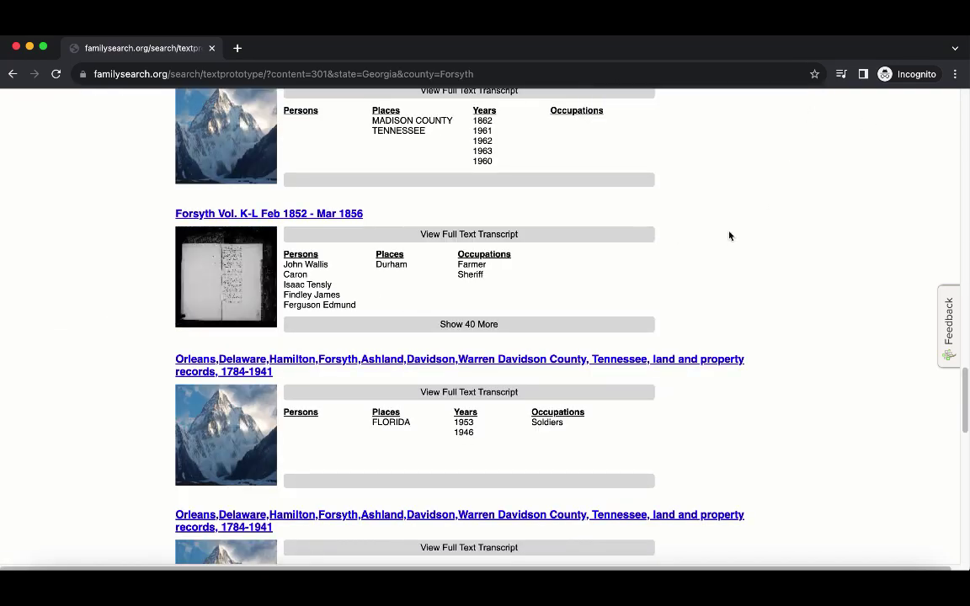
# Look through the Forsyth County results for 301, down to the Forsyth Vol. K-L Feb 1852 - Mar 1856 record.
pyautogui.scroll(5, 646, 299)
pyautogui.scroll(10, 647, 299)
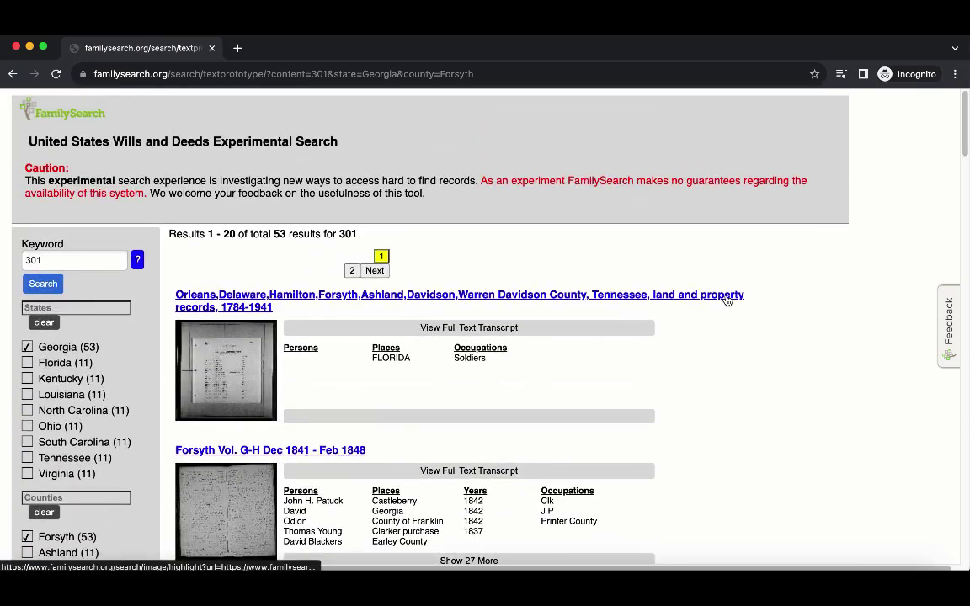
pyautogui.scroll(-5, 794, 345)
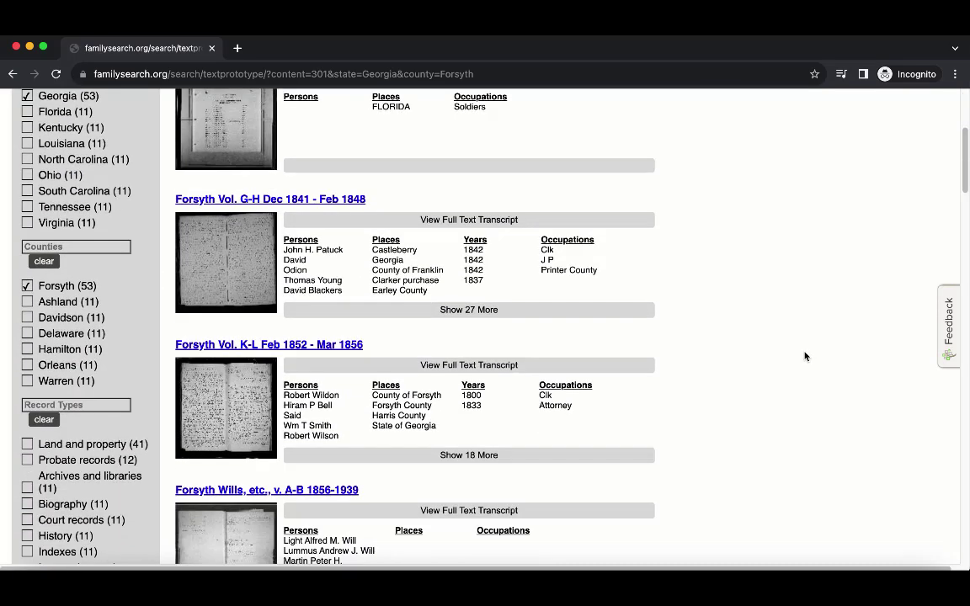
pyautogui.scroll(-1, 554, 305)
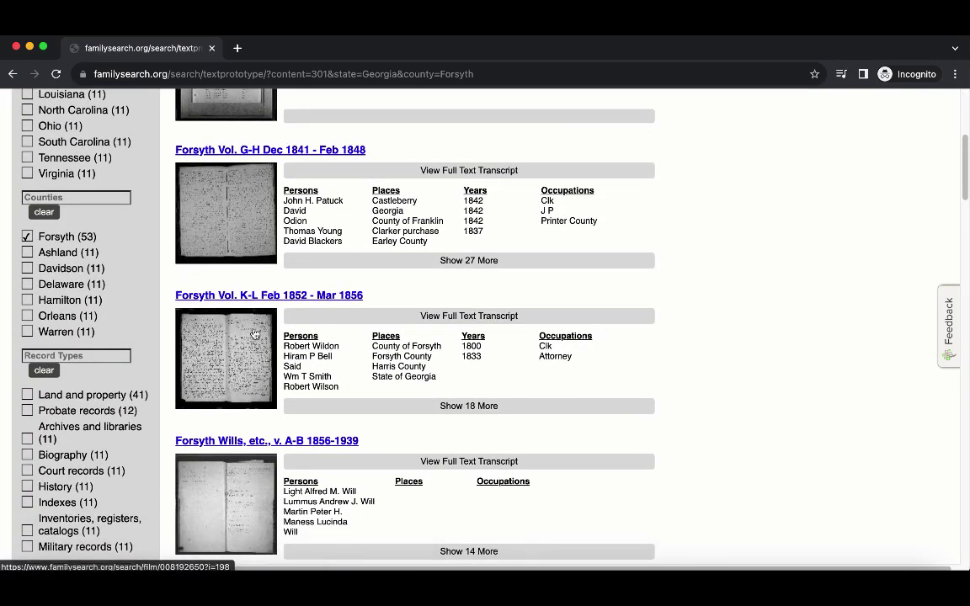